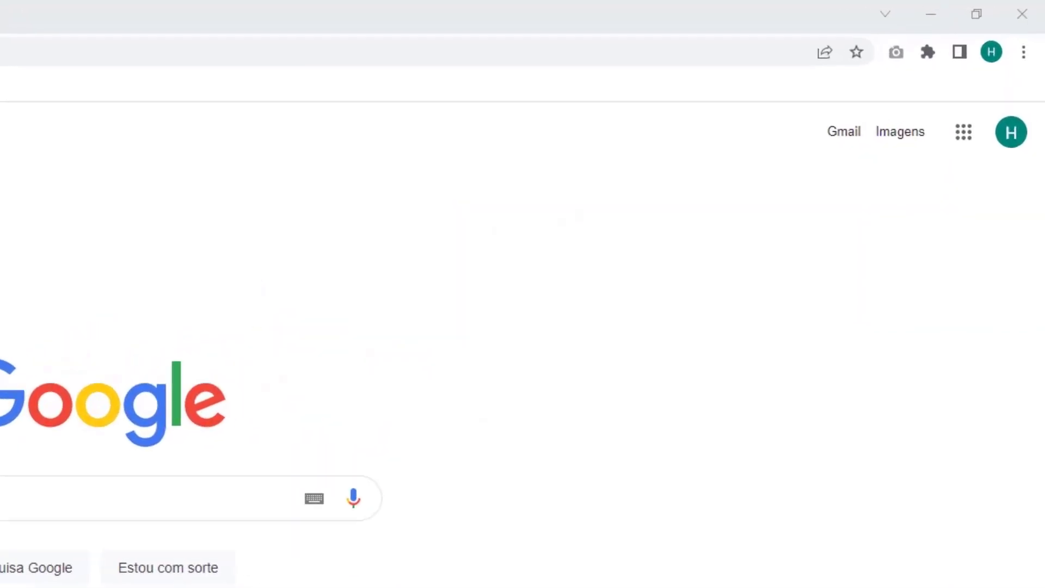
# Remove the last hour's cookies, site data and cached images and files from the browser, leaving out the browsing history.
pyautogui.click(1023, 54)
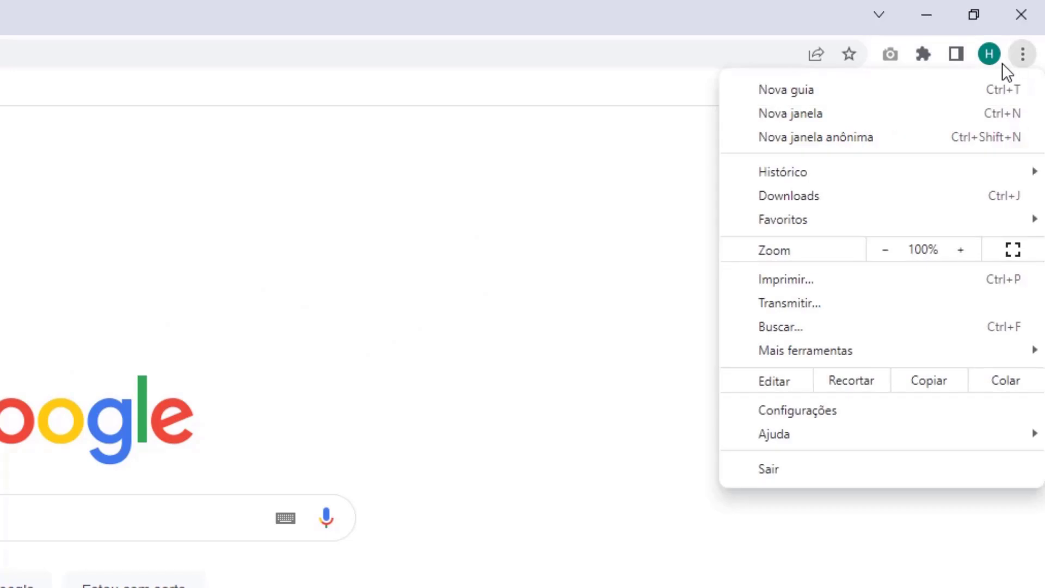
pyautogui.moveTo(798, 355)
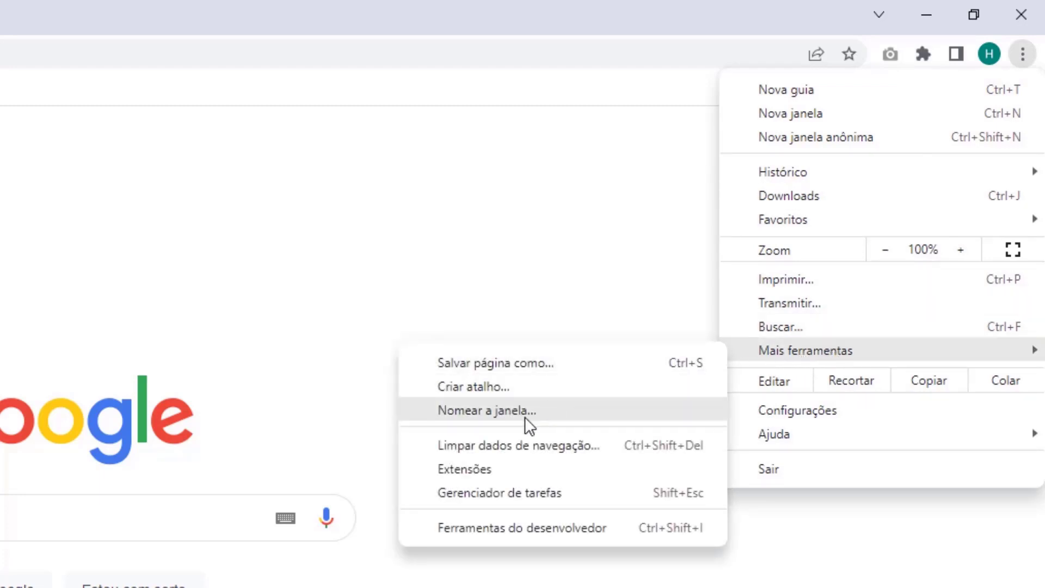
pyautogui.click(510, 451)
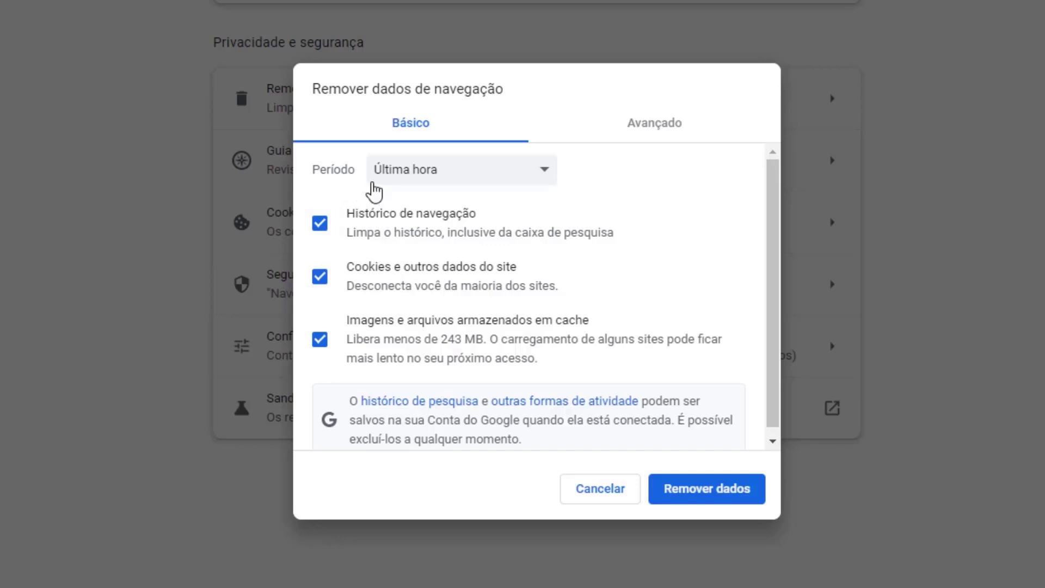
pyautogui.click(412, 183)
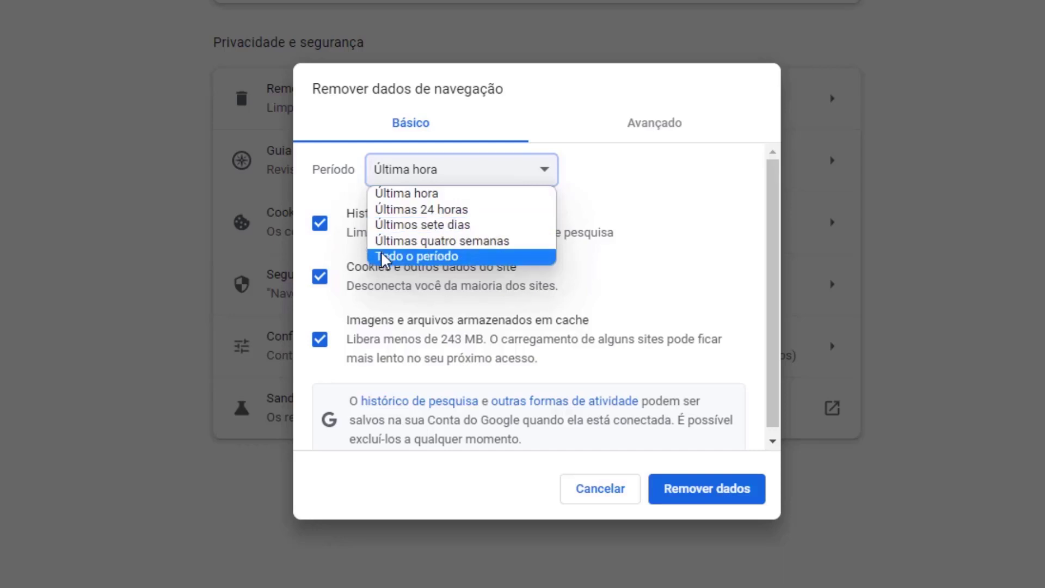
pyautogui.click(384, 195)
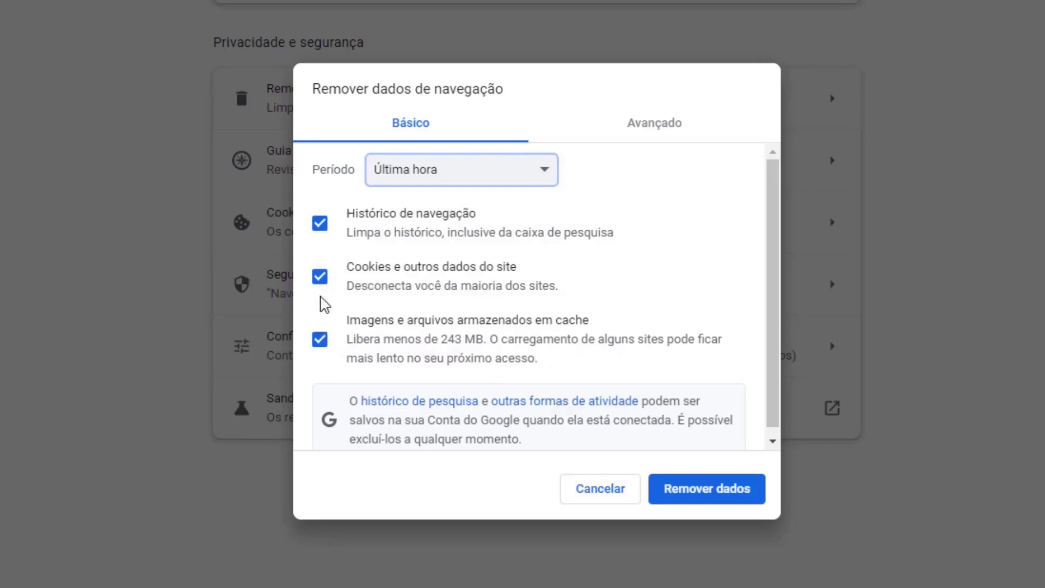
pyautogui.click(321, 227)
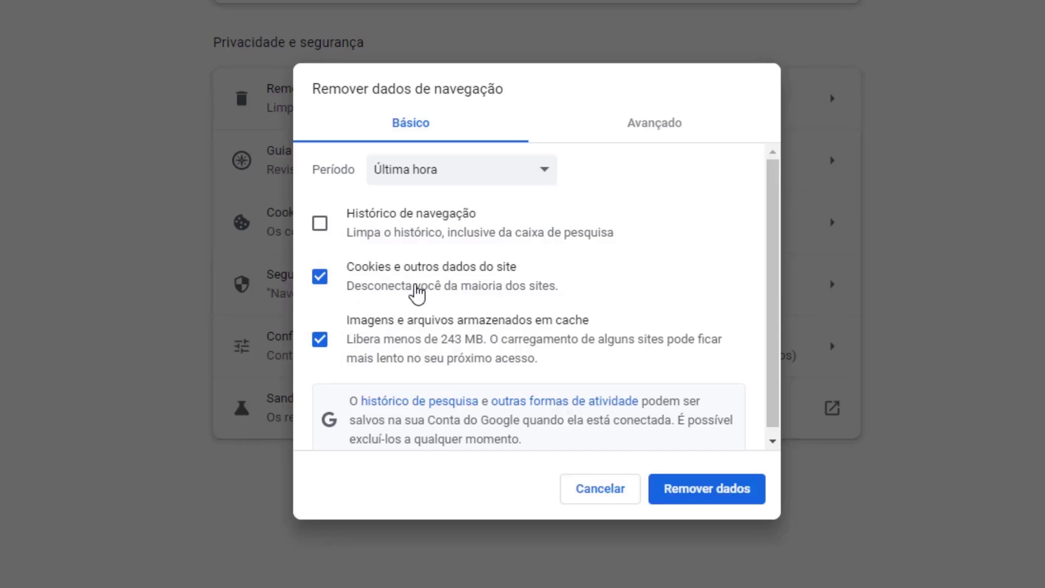
pyautogui.click(703, 497)
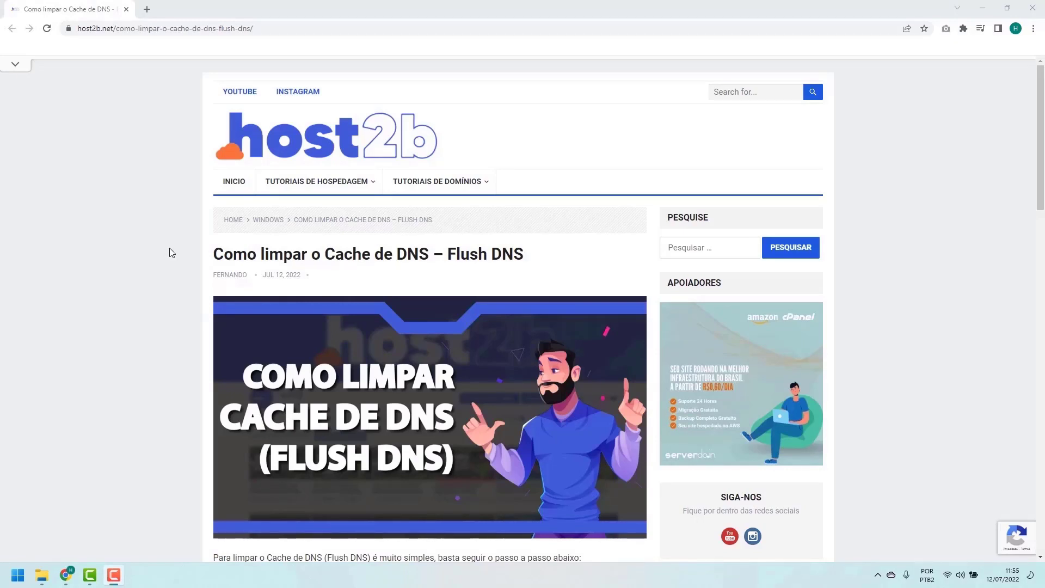
# Check the flush DNS instructions in the article, then search Windows for cmd and run Prompt de Comando as administrator.
pyautogui.scroll(-1, 175, 248)
pyautogui.scroll(-5, 175, 248)
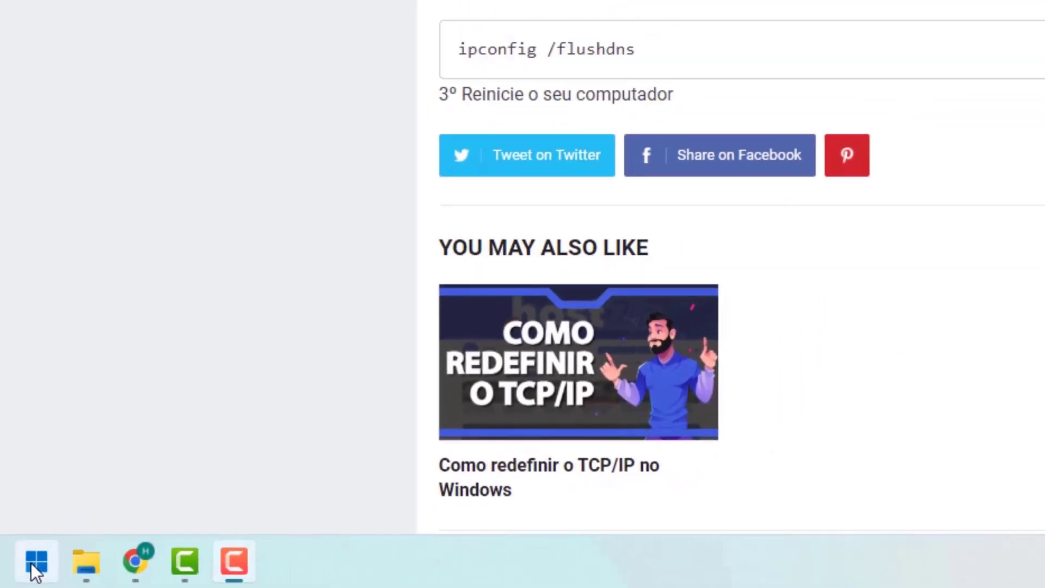
pyautogui.click(43, 556)
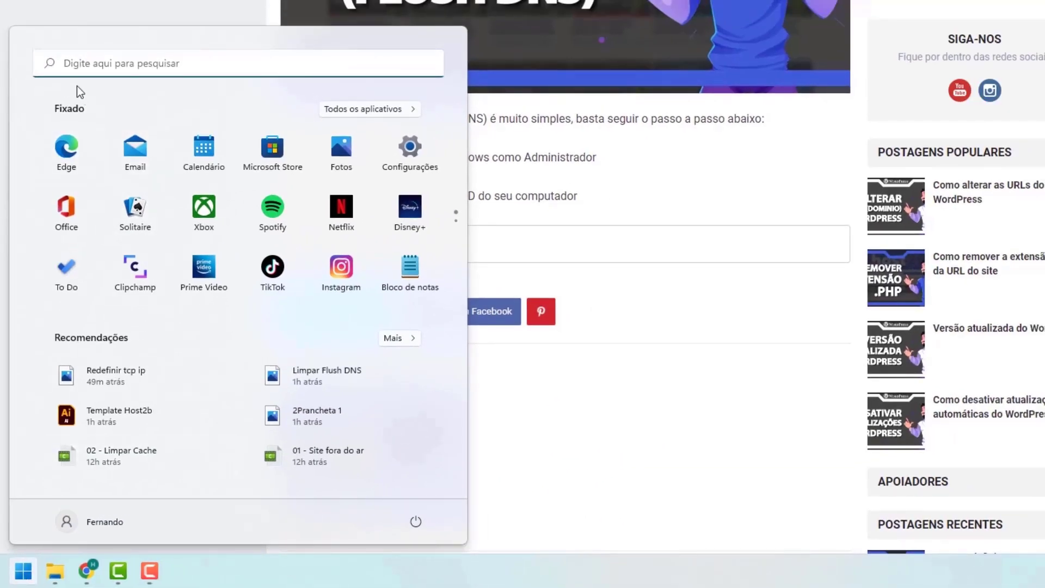
pyautogui.click(79, 65)
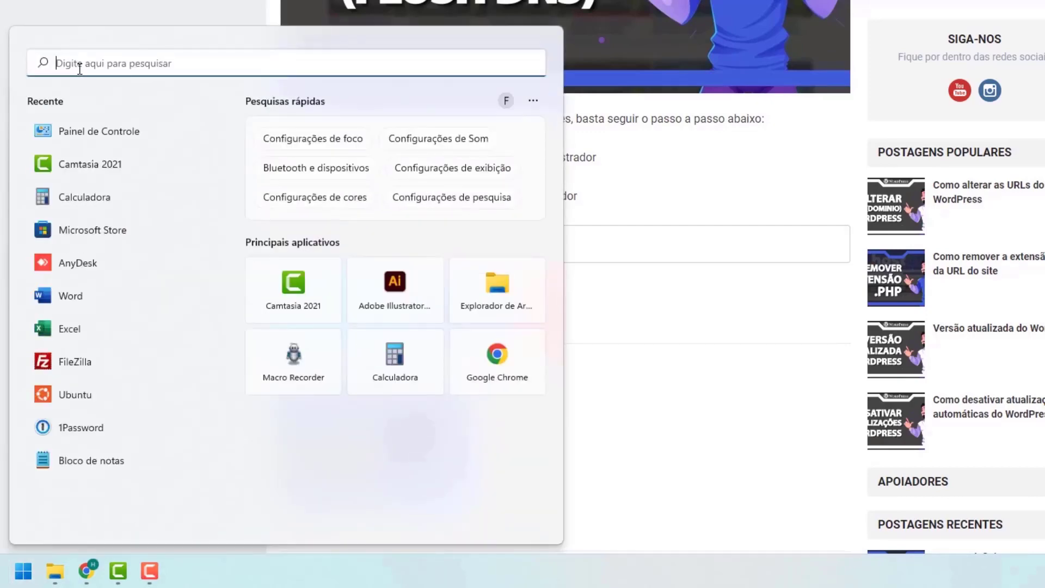
pyautogui.write('cmd')
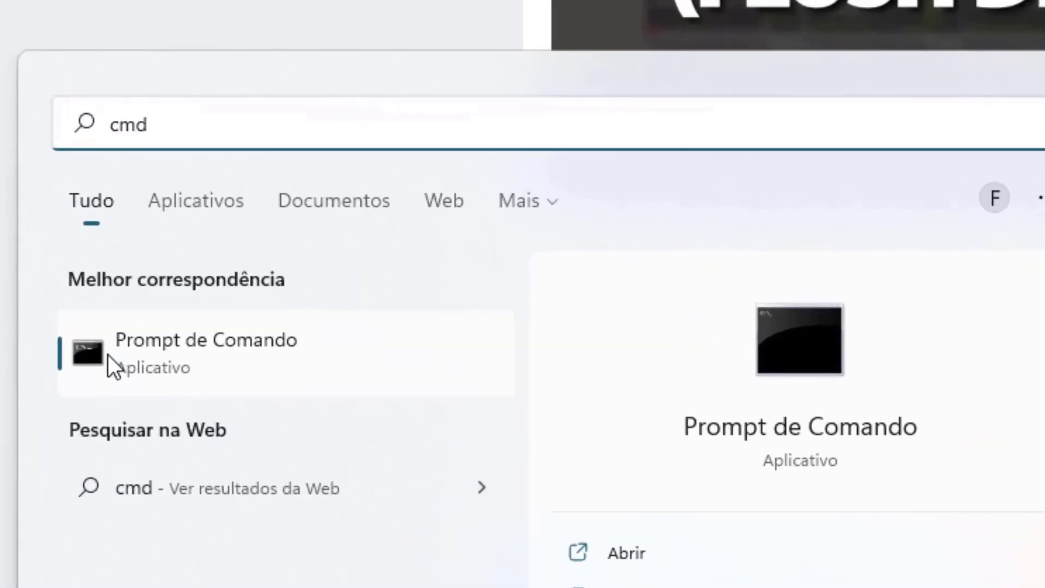
pyautogui.rightClick(166, 354)
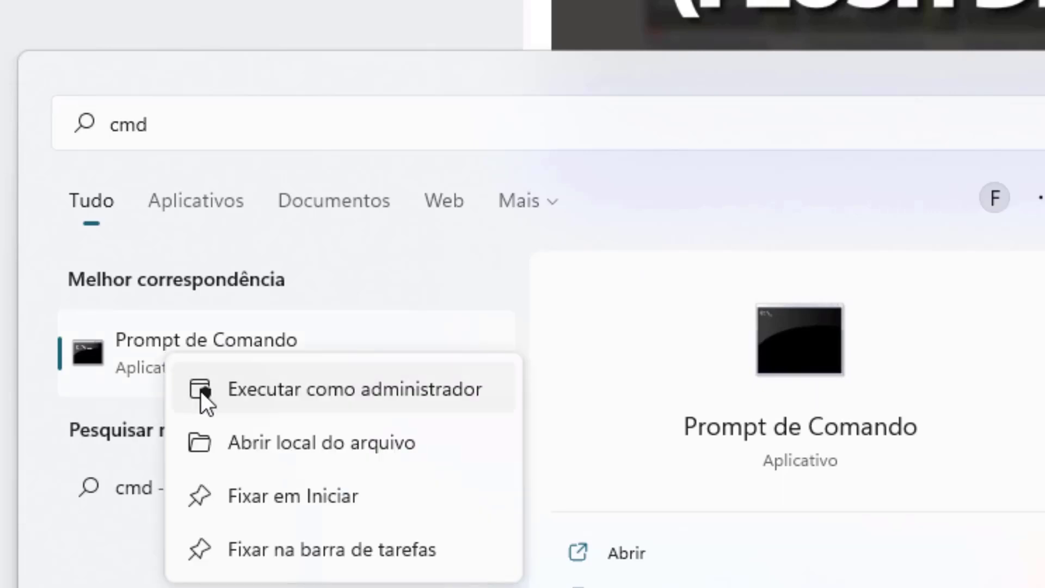
pyautogui.click(279, 390)
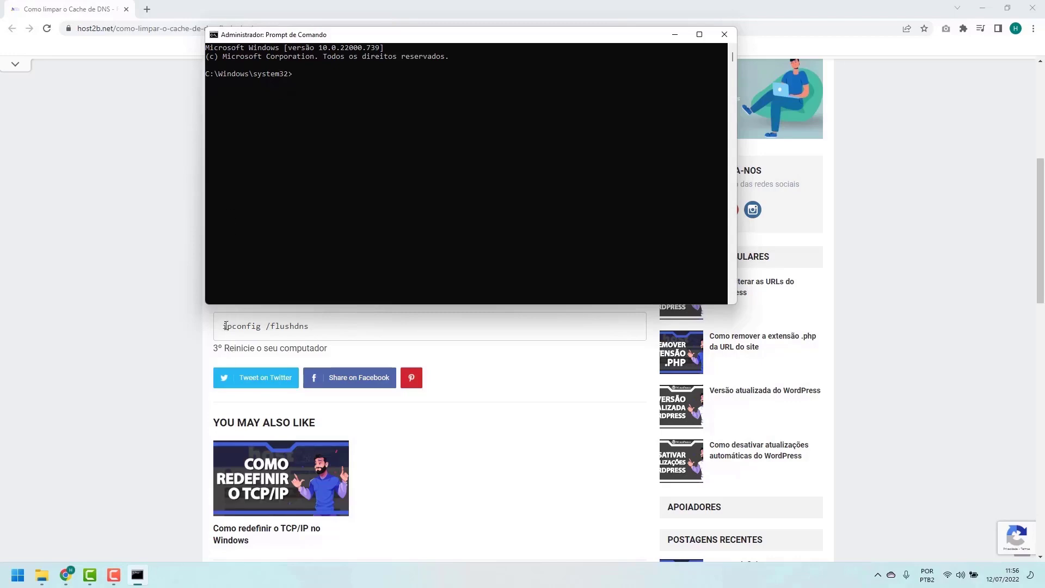
# Flush the DNS cache by running ipconfig /flushdns in the administrator Command Prompt.
pyautogui.click(194, 329)
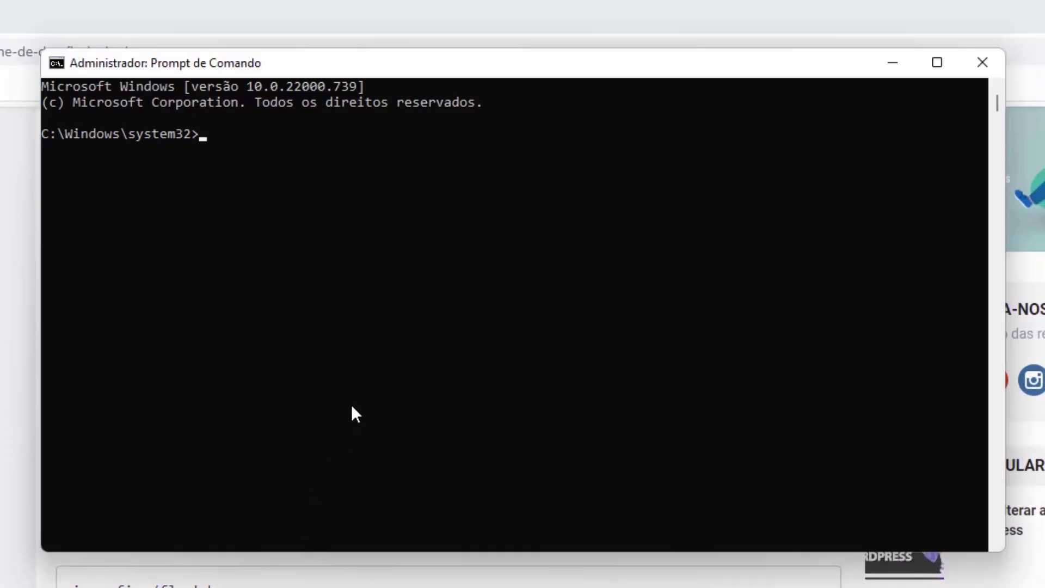
pyautogui.click(352, 403)
pyautogui.write('ipconfig /flush')
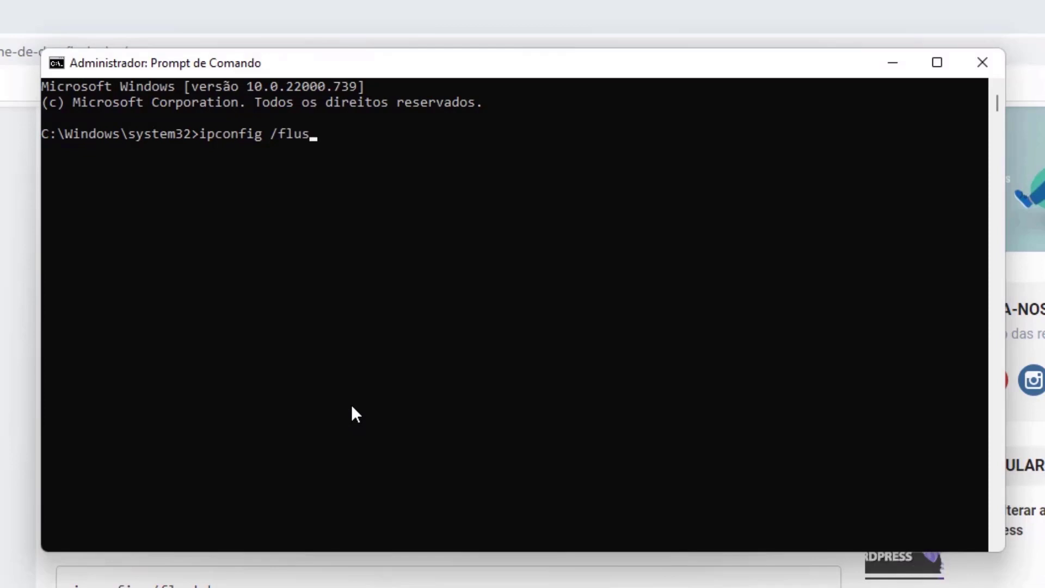
pyautogui.write('dns')
pyautogui.press('Return')
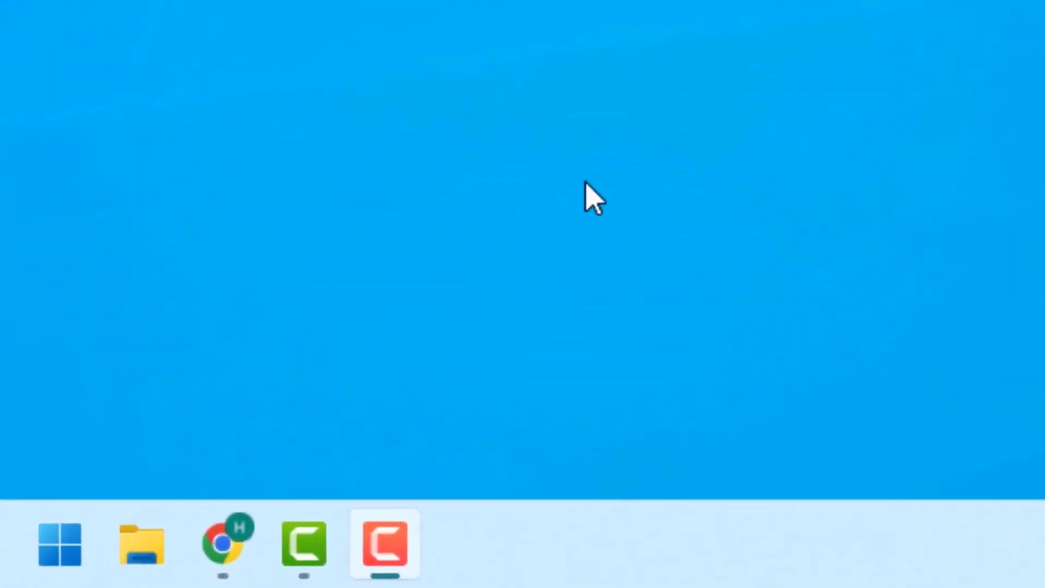
# Search Windows for "painel de controle" and open Central de Rede e Compartilhamento in the Control Panel.
pyautogui.click(54, 547)
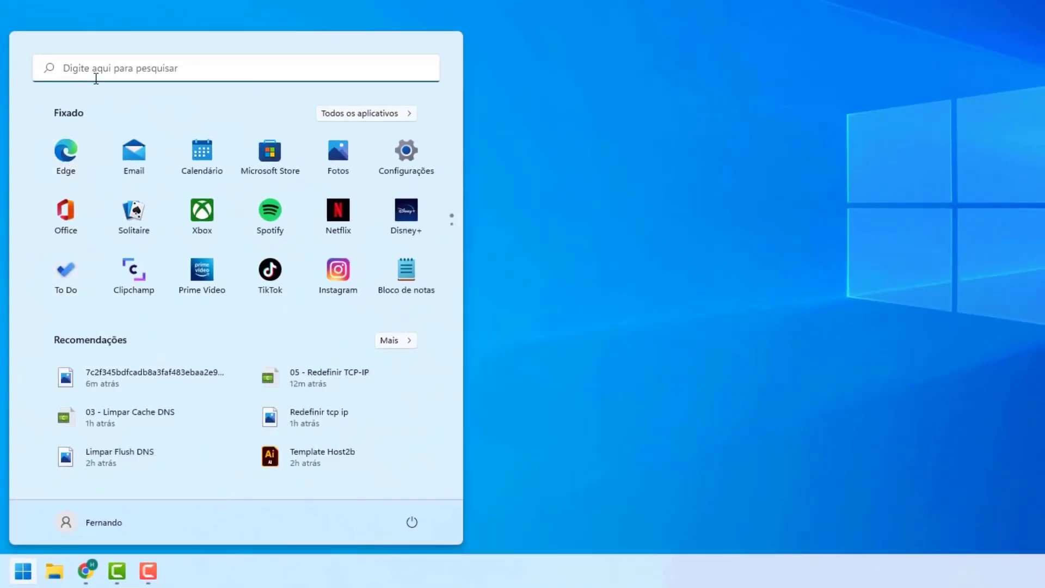
pyautogui.click(64, 70)
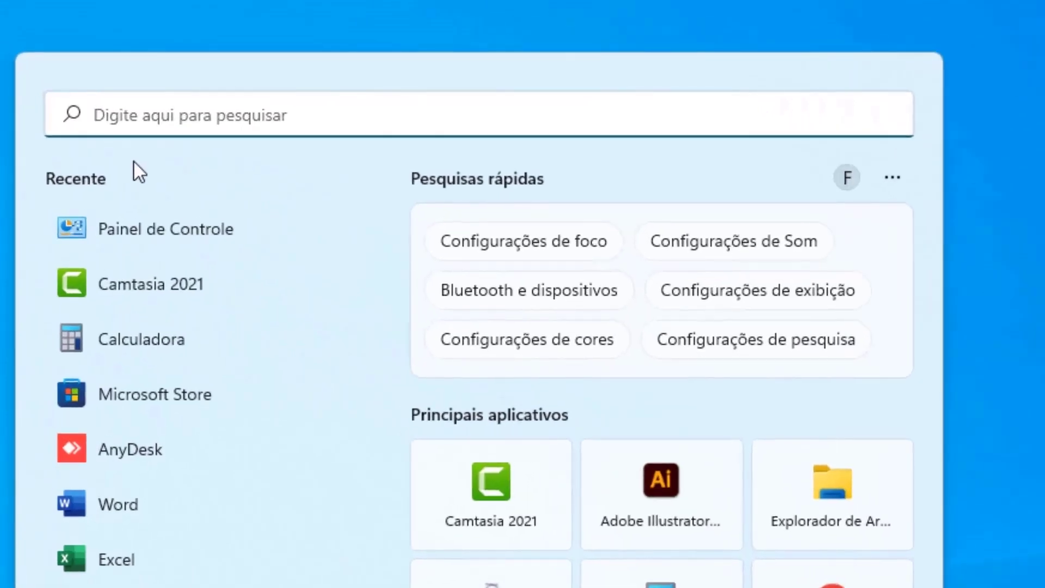
pyautogui.write('painel de controle')
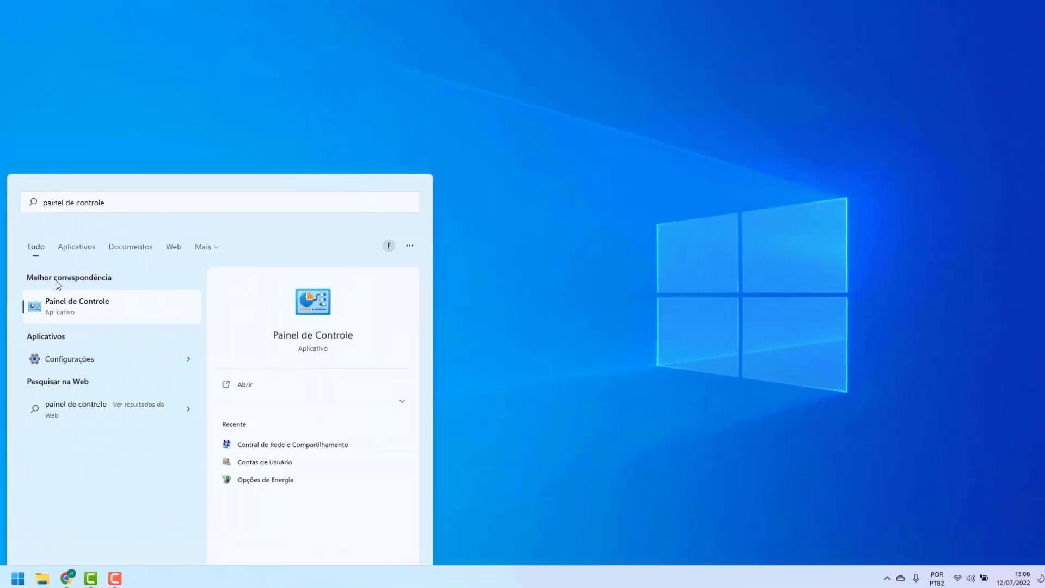
pyautogui.click(122, 315)
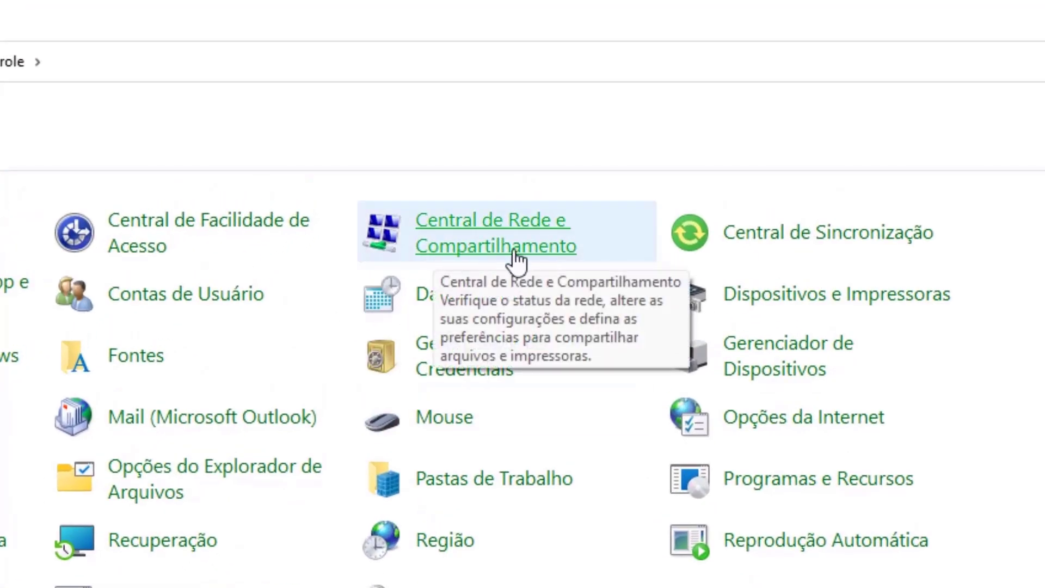
pyautogui.click(479, 245)
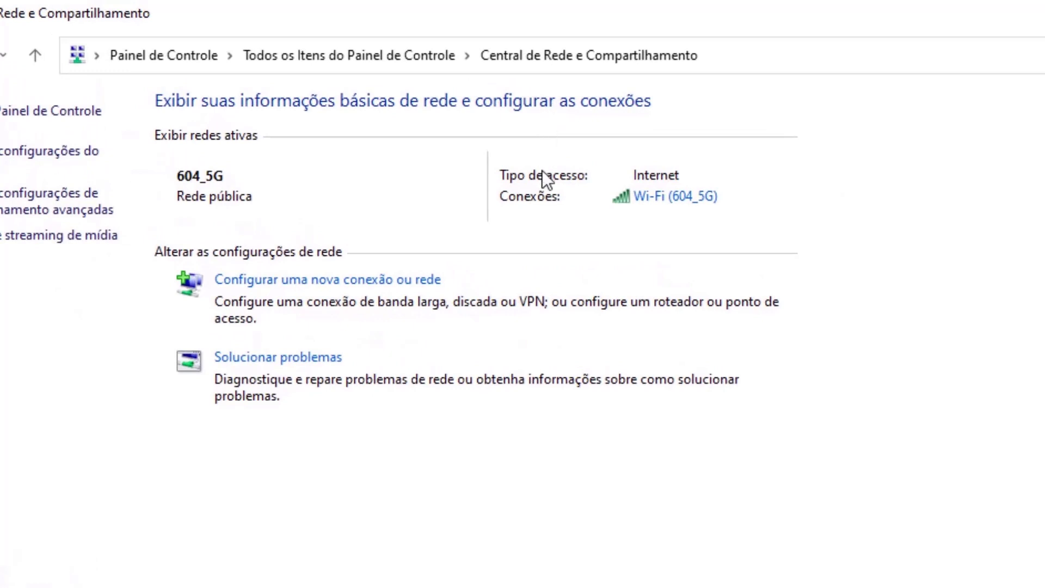
# Open the properties of Protocolo IP Versão 4 (TCP/IPv4) for the active Wi-Fi connection.
pyautogui.click(652, 200)
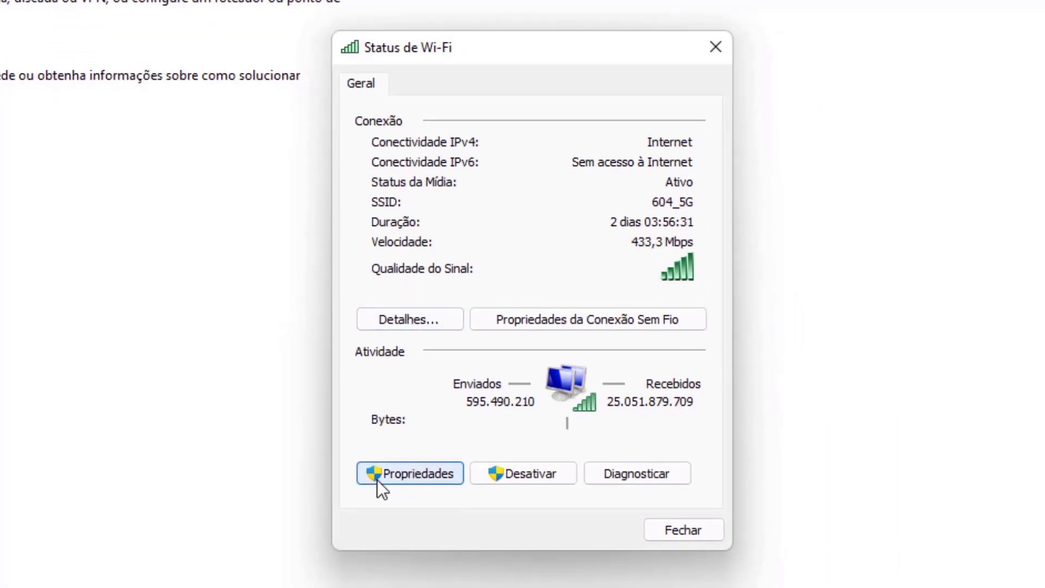
pyautogui.click(407, 477)
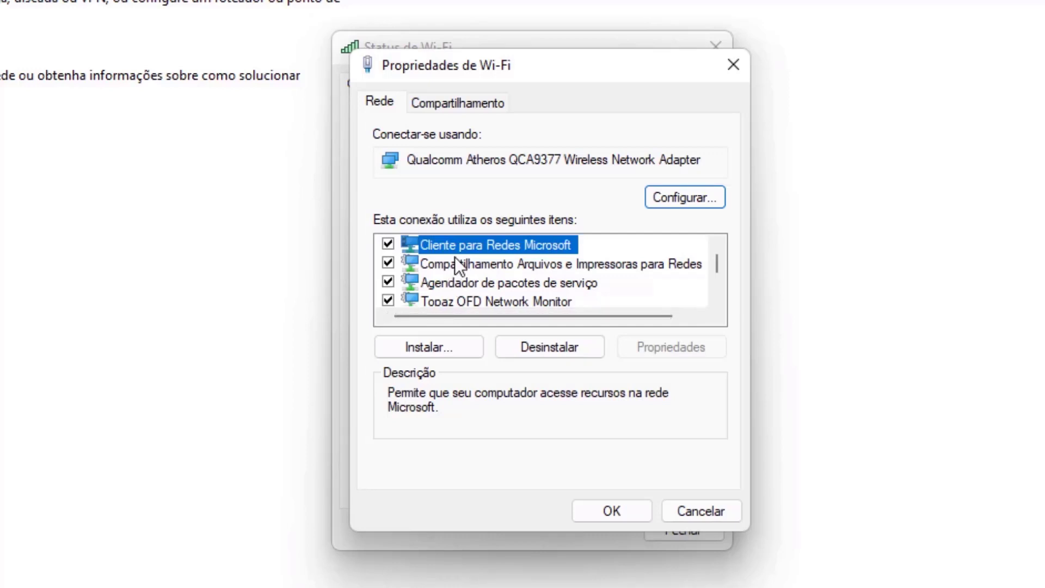
pyautogui.scroll(-1, 492, 250)
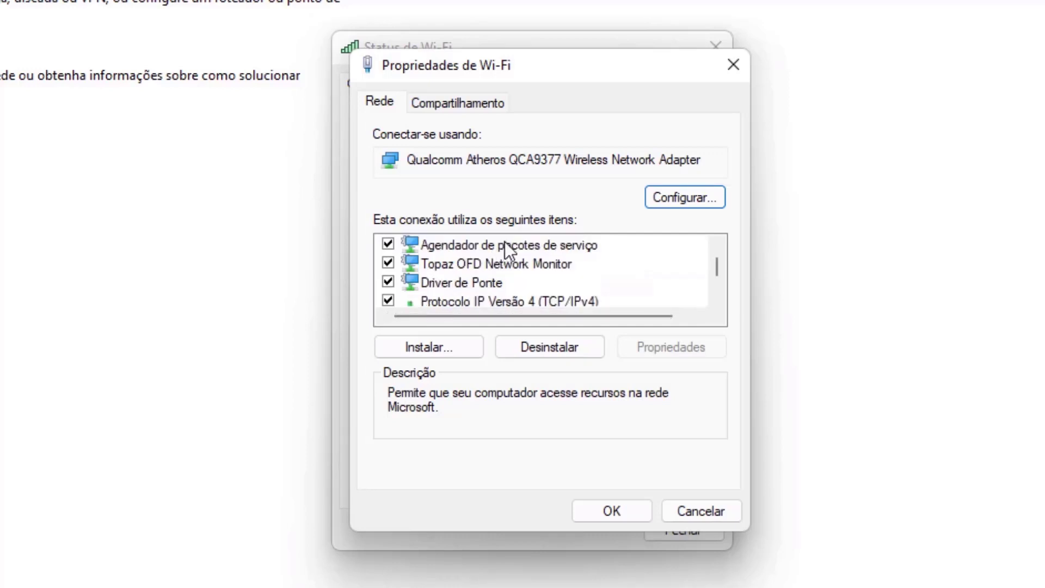
pyautogui.scroll(-1, 505, 243)
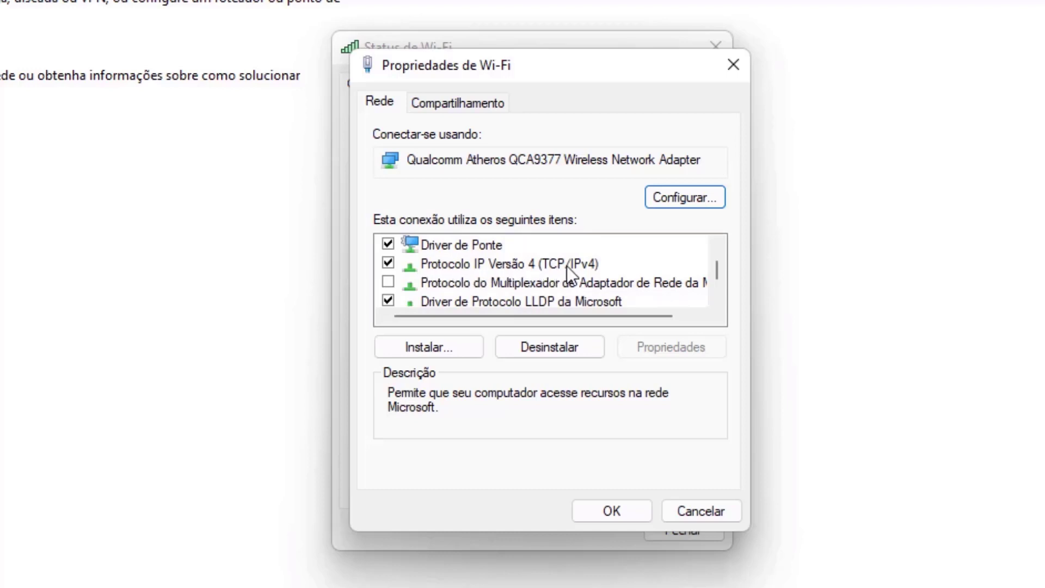
pyautogui.click(499, 265)
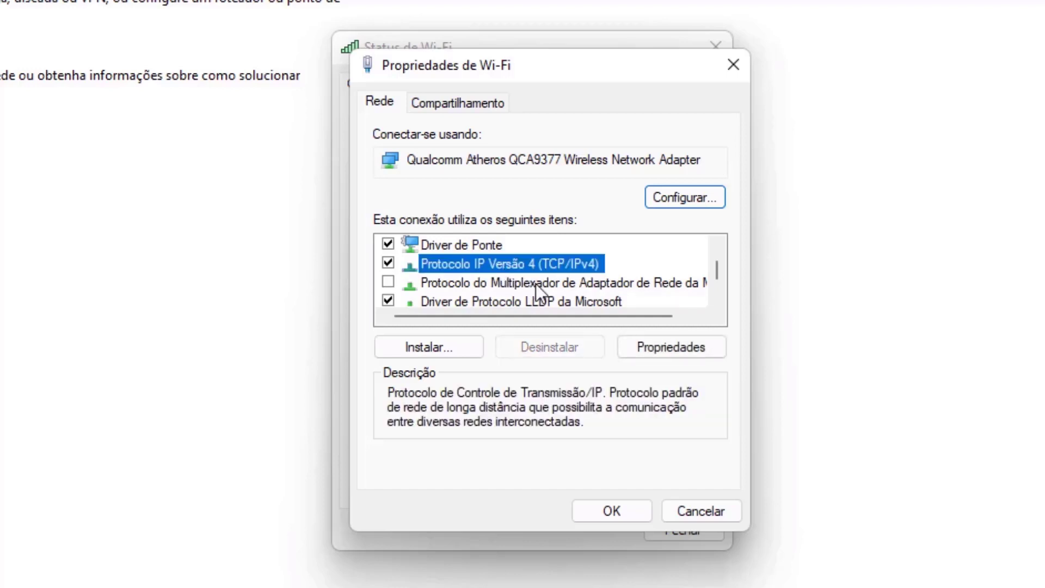
pyautogui.click(659, 356)
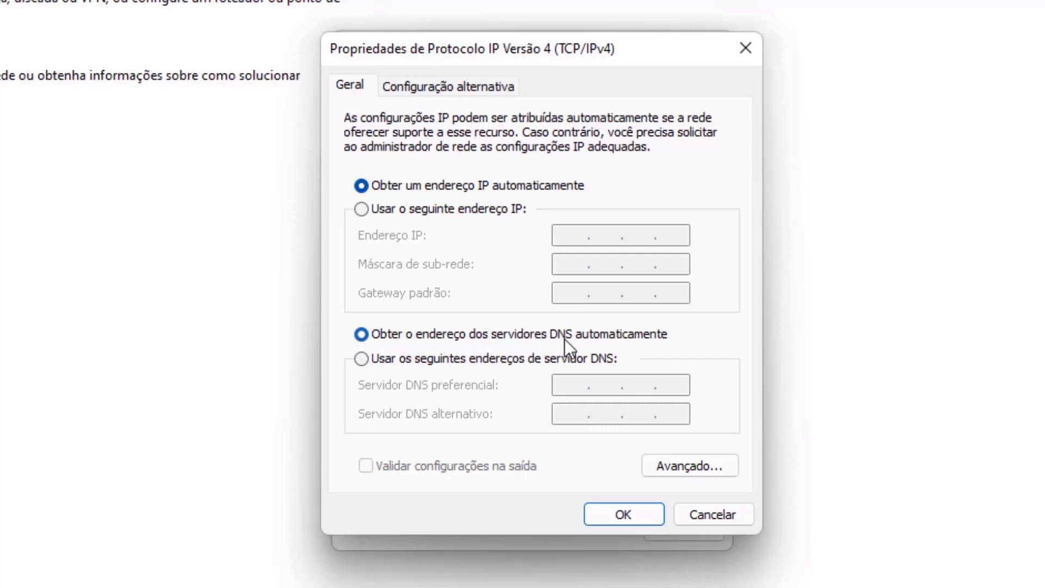
# Use manual DNS servers for IPv4, with 8.8.8.8 as preferred and 8.8.4.4 as alternate, and accept the settings.
pyautogui.click(361, 359)
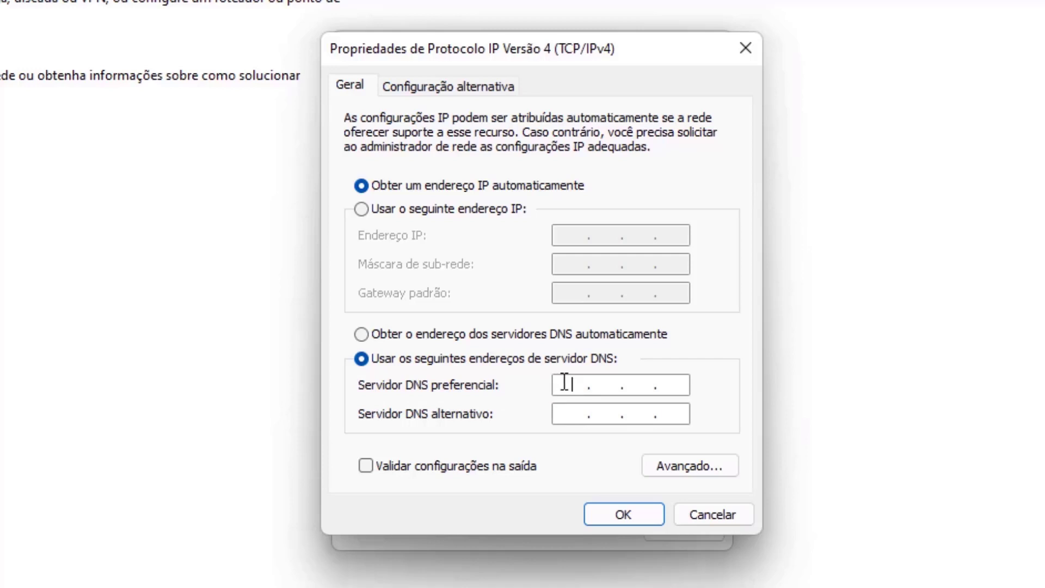
pyautogui.write('8.8.8.8')
pyautogui.click(571, 420)
pyautogui.write('8.8.4.4')
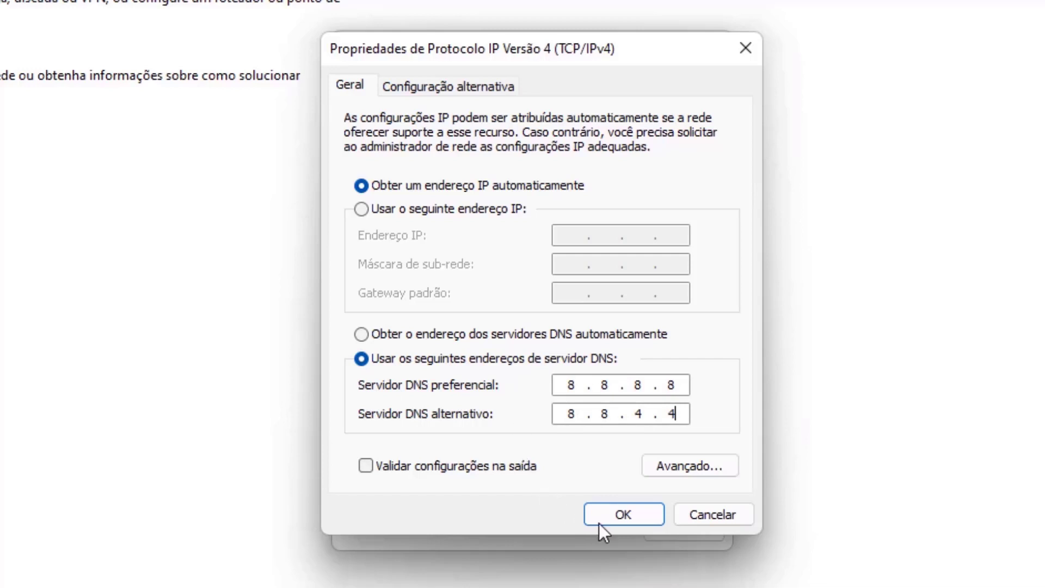
pyautogui.click(628, 516)
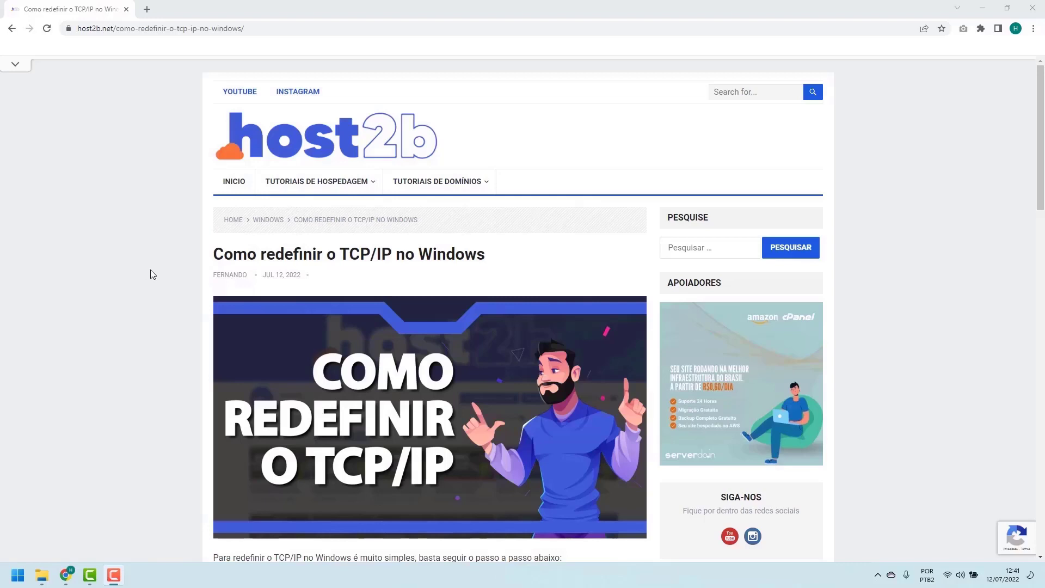
# Review the TCP/IP reset article, then find Prompt de Comando with the search term cmd and run it as administrator.
pyautogui.scroll(-5, 147, 269)
pyautogui.scroll(-1, 153, 274)
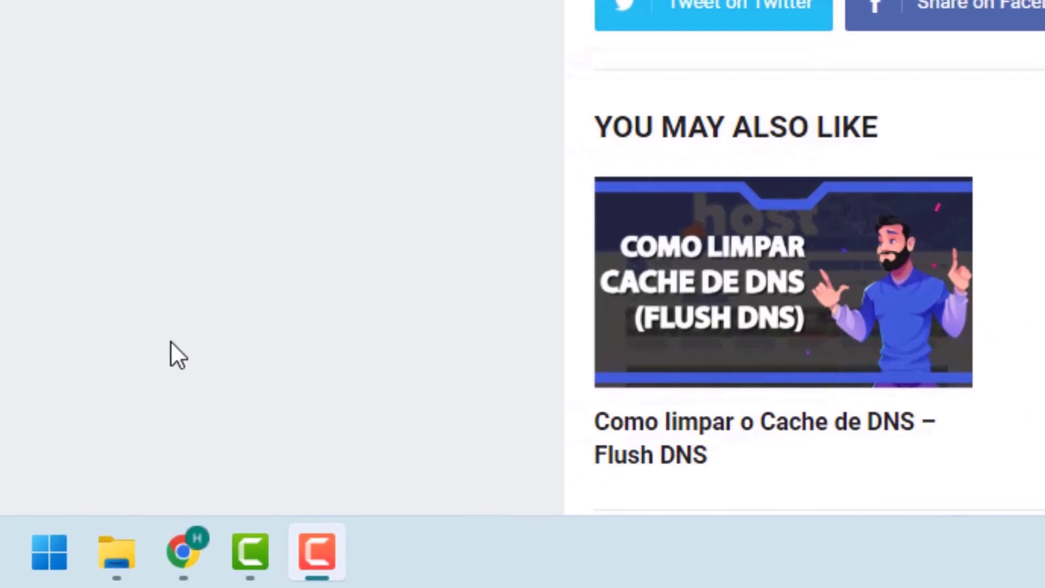
pyautogui.click(46, 551)
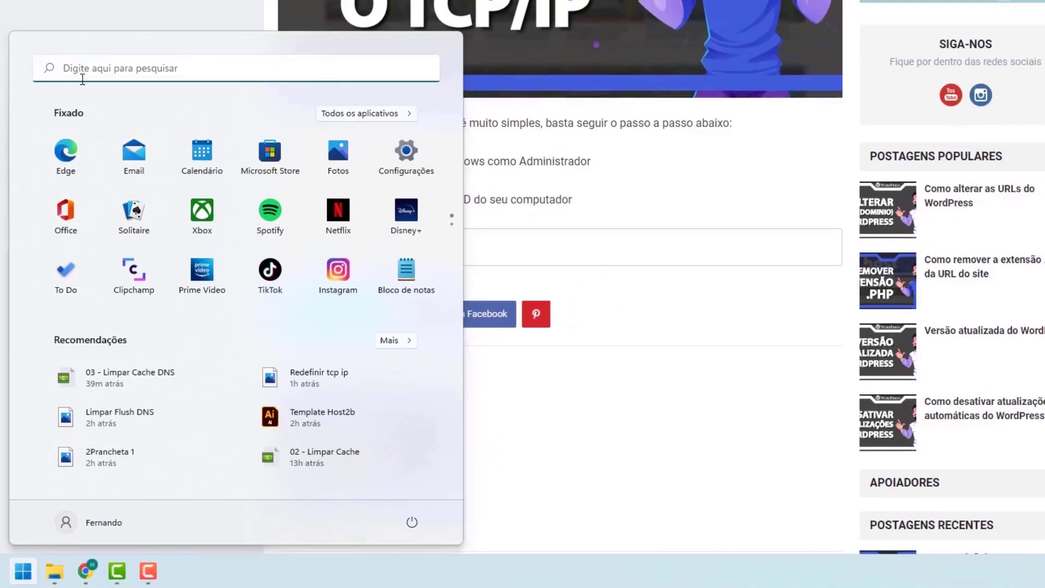
pyautogui.write('cmd')
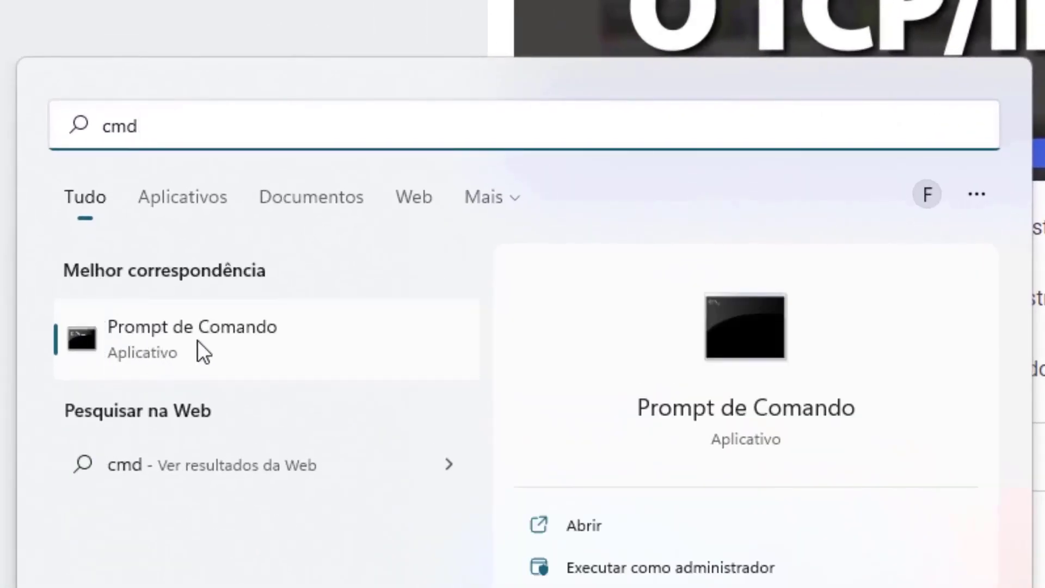
pyautogui.rightClick(155, 333)
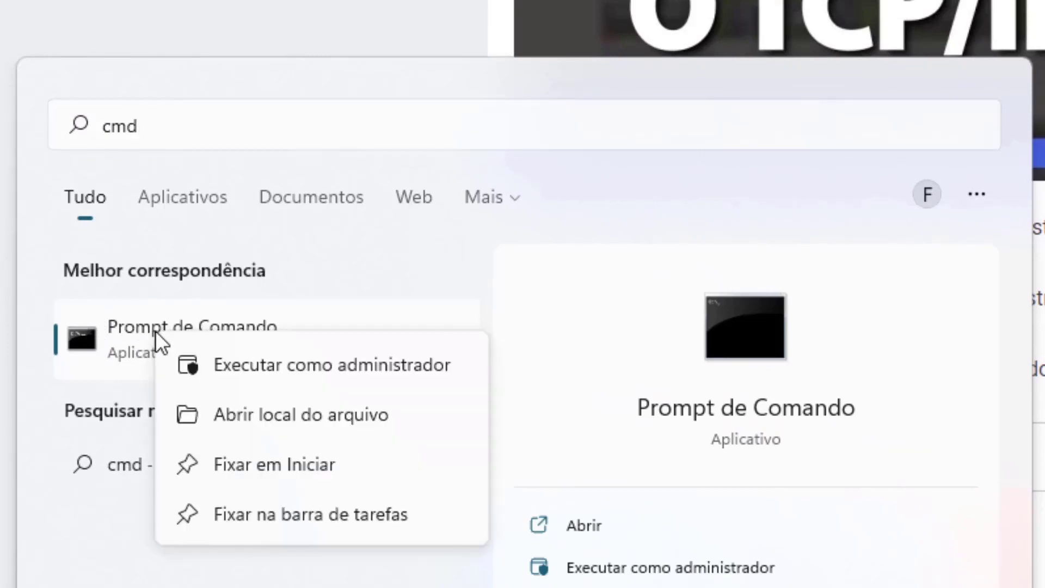
pyautogui.click(298, 365)
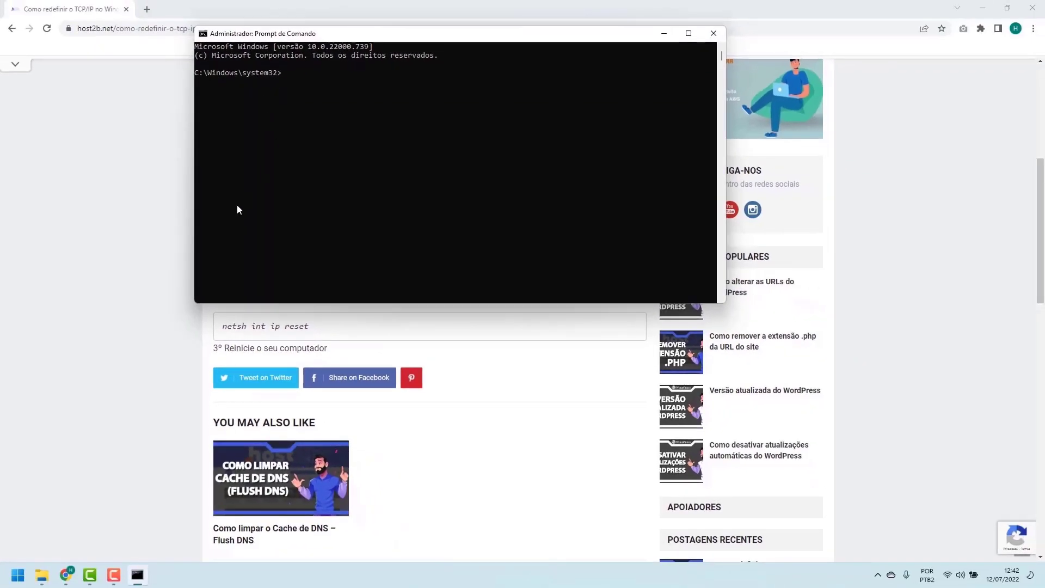
# Reset the TCP/IP stack by running netsh int ip reset in the administrator Command Prompt.
pyautogui.click(163, 242)
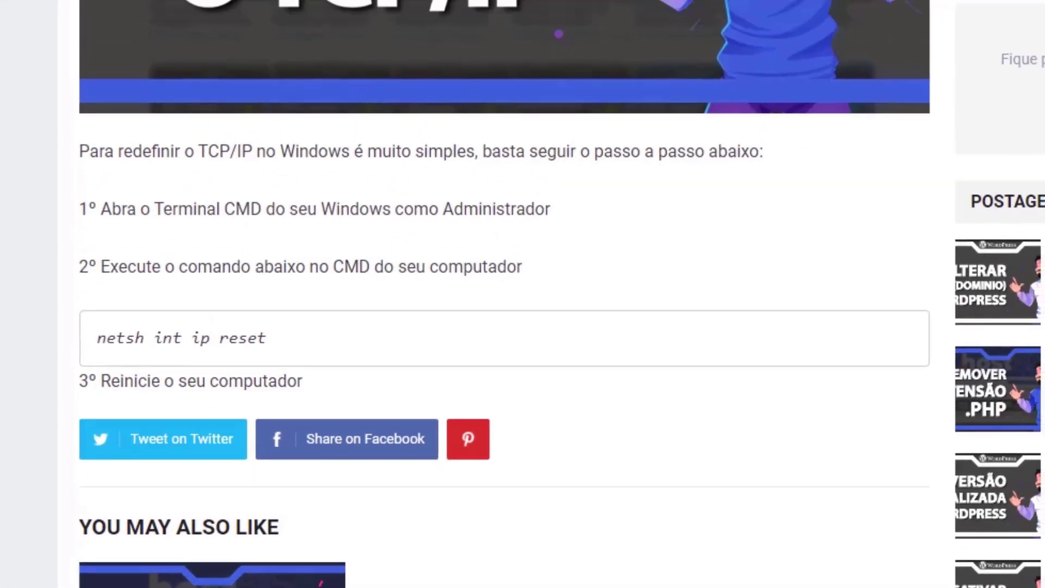
pyautogui.hotkey('alt', 'Tab')
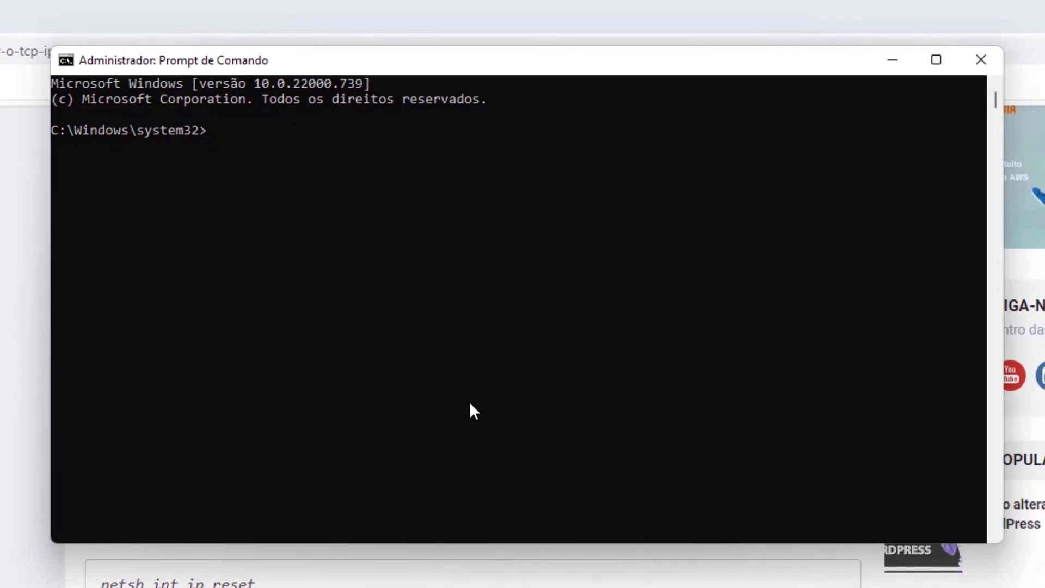
pyautogui.click(469, 400)
pyautogui.write('netsh i')
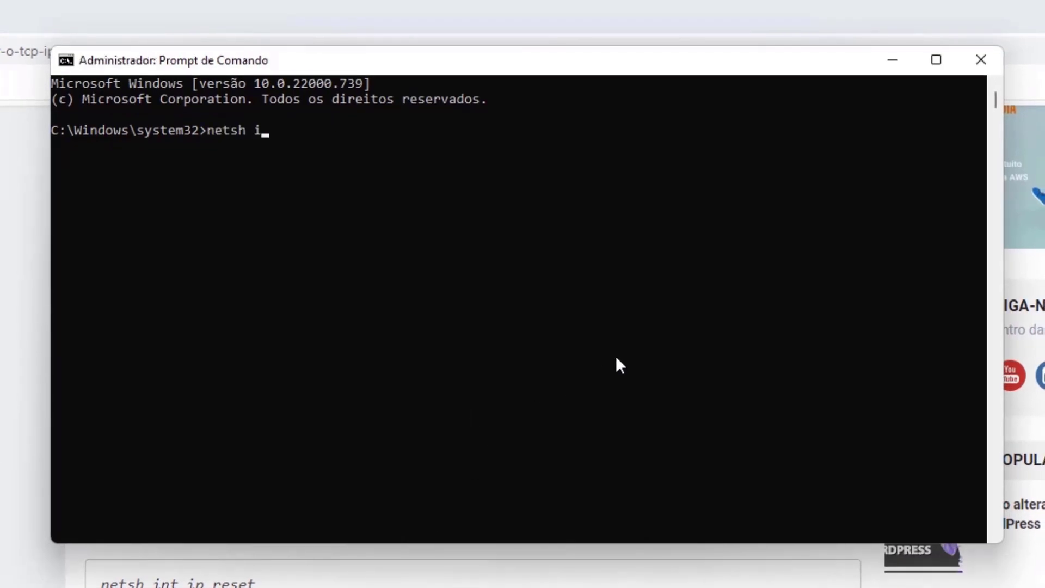
pyautogui.write('nt ip reset')
pyautogui.press('Return')
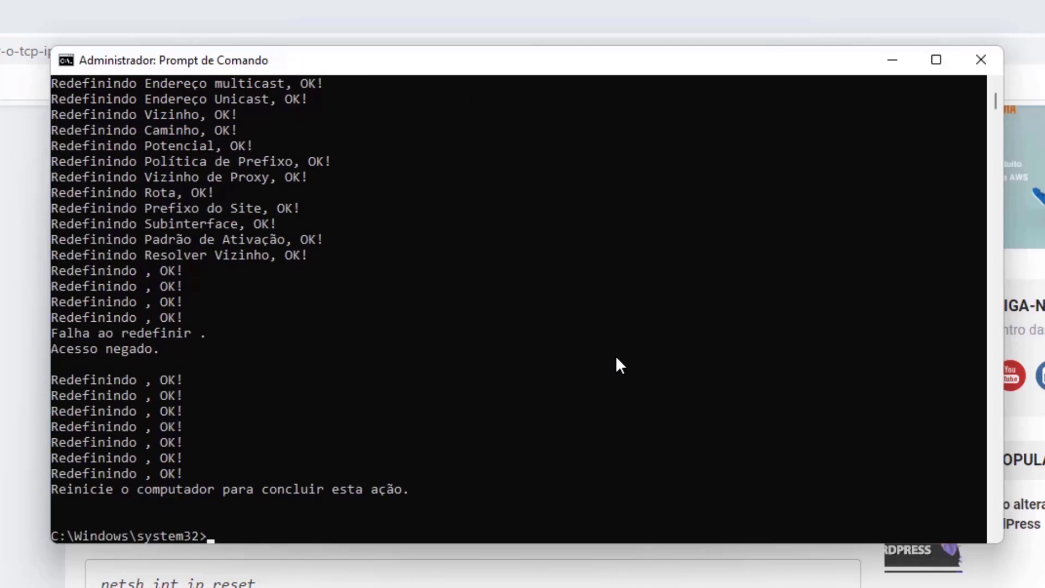